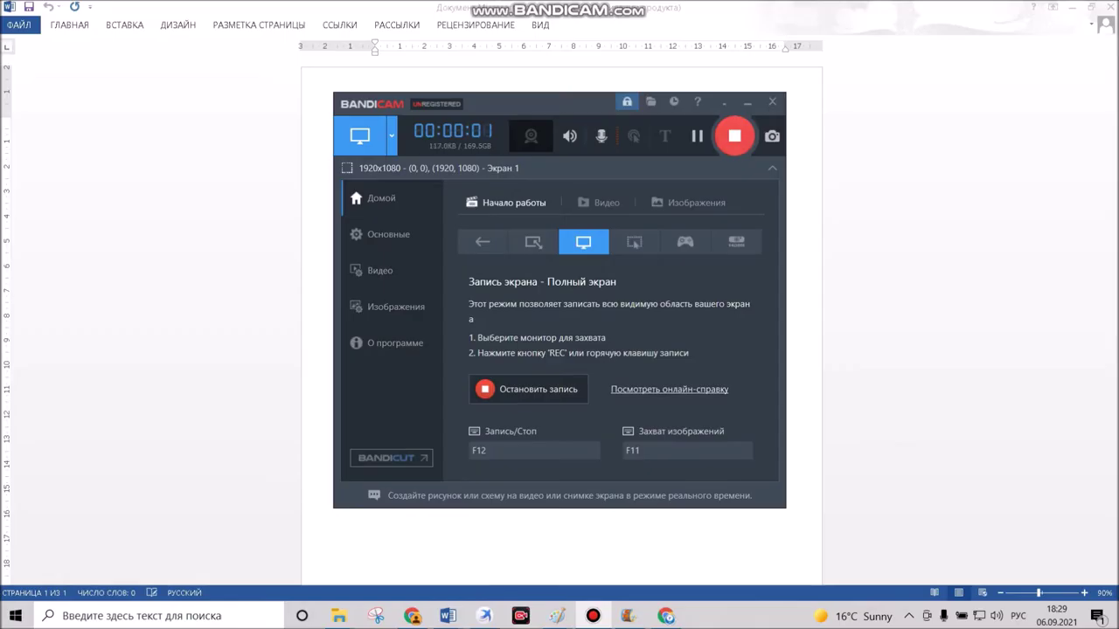
- Minimize the Bandicam recorder and show Word's ВСТАВКА insert commands on the blank page
left_click(747, 102)
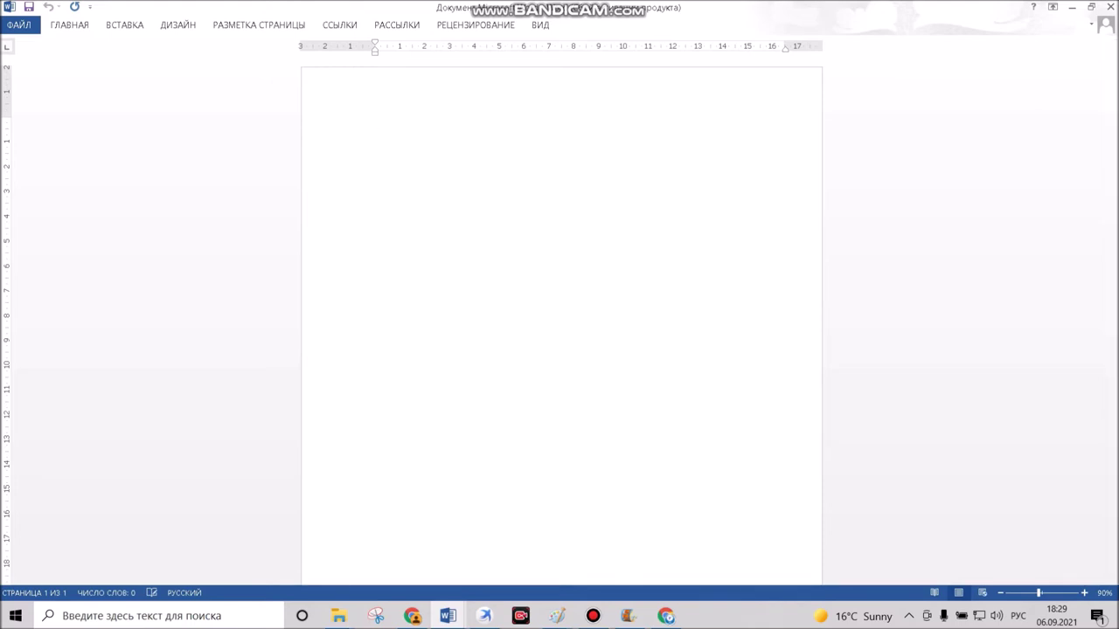
left_click(124, 24)
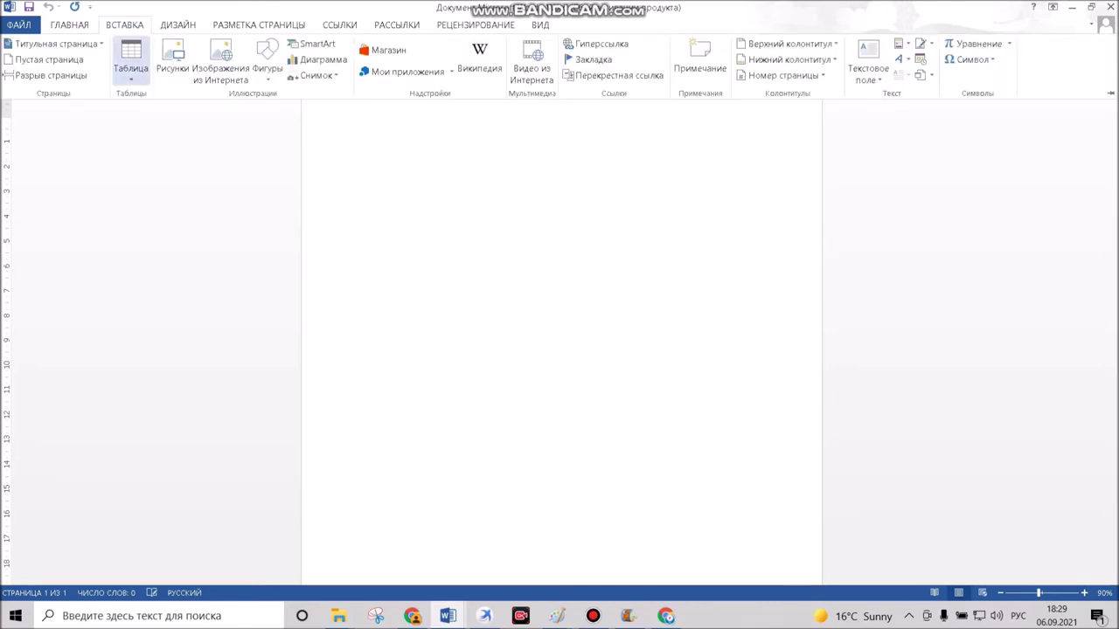
- Insert a six-column by six-row table from the Таблица grid and place the caret in its first cell
left_click(131, 70)
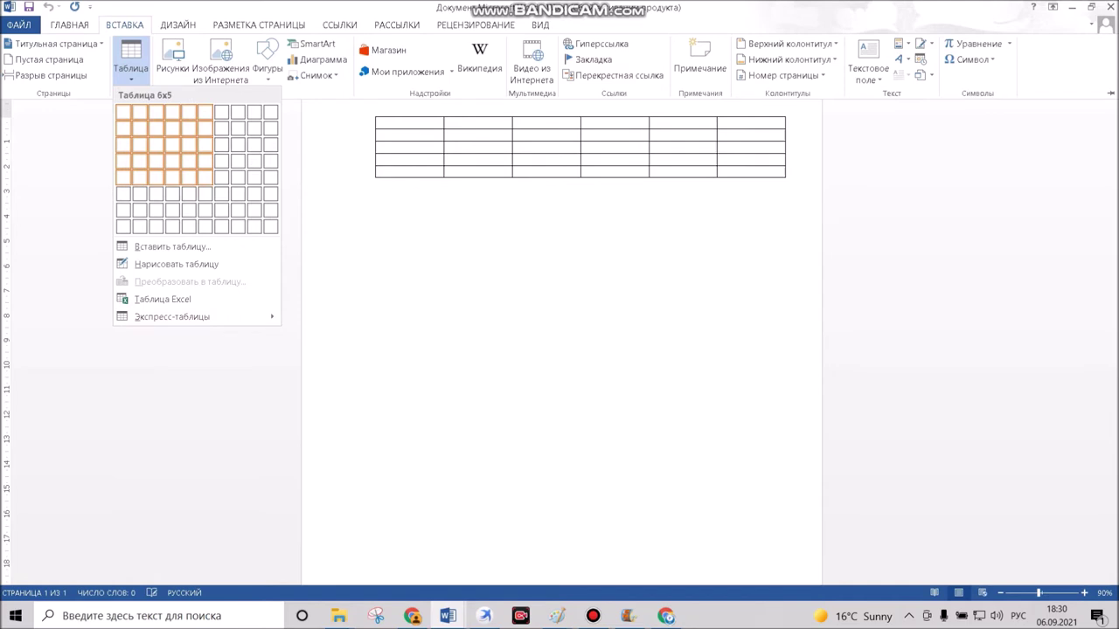
left_click(205, 193)
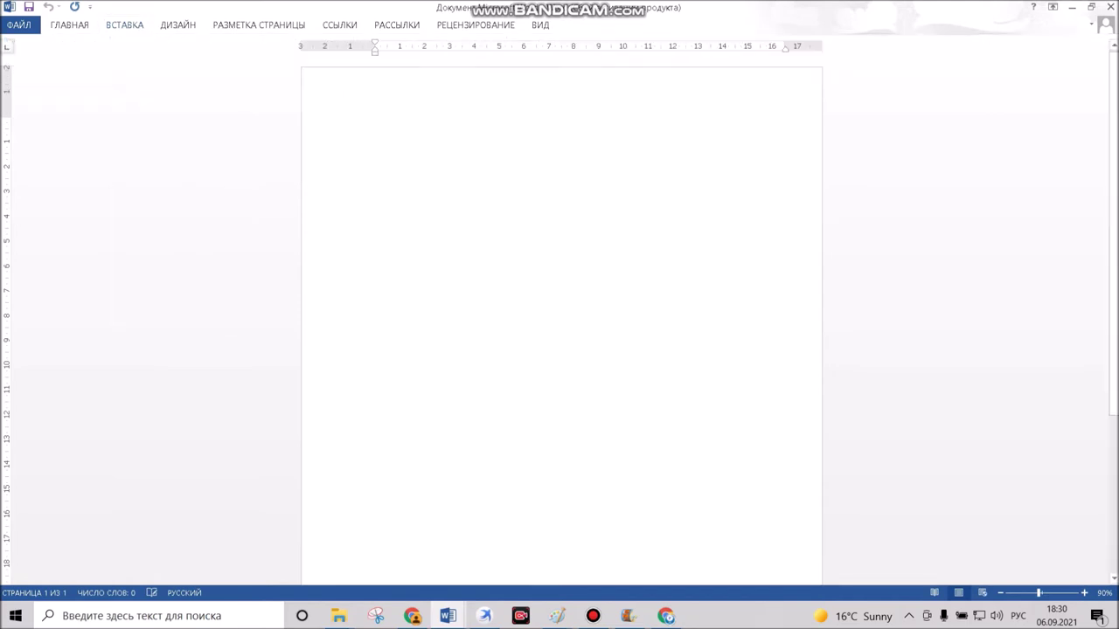
left_click(371, 159)
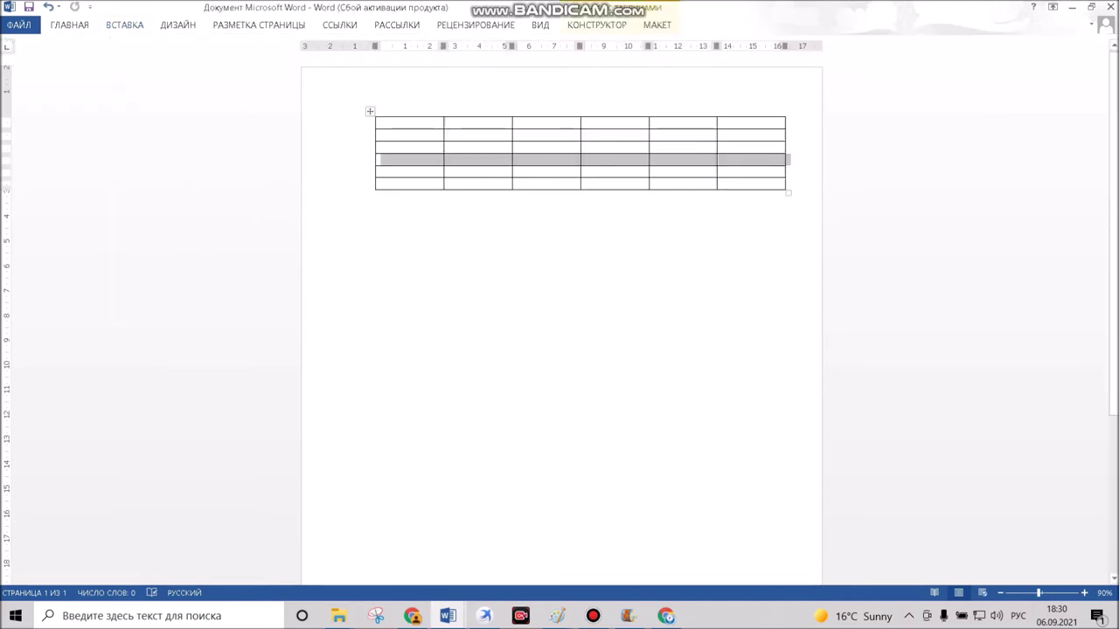
left_click(378, 197)
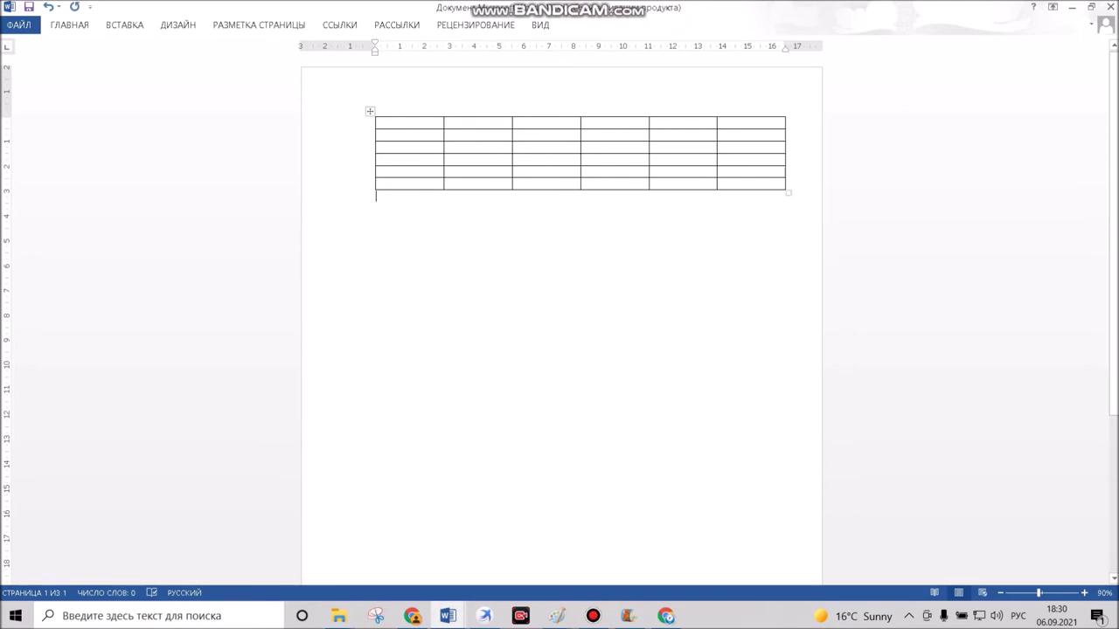
left_click_drag(385, 122, 804, 162)
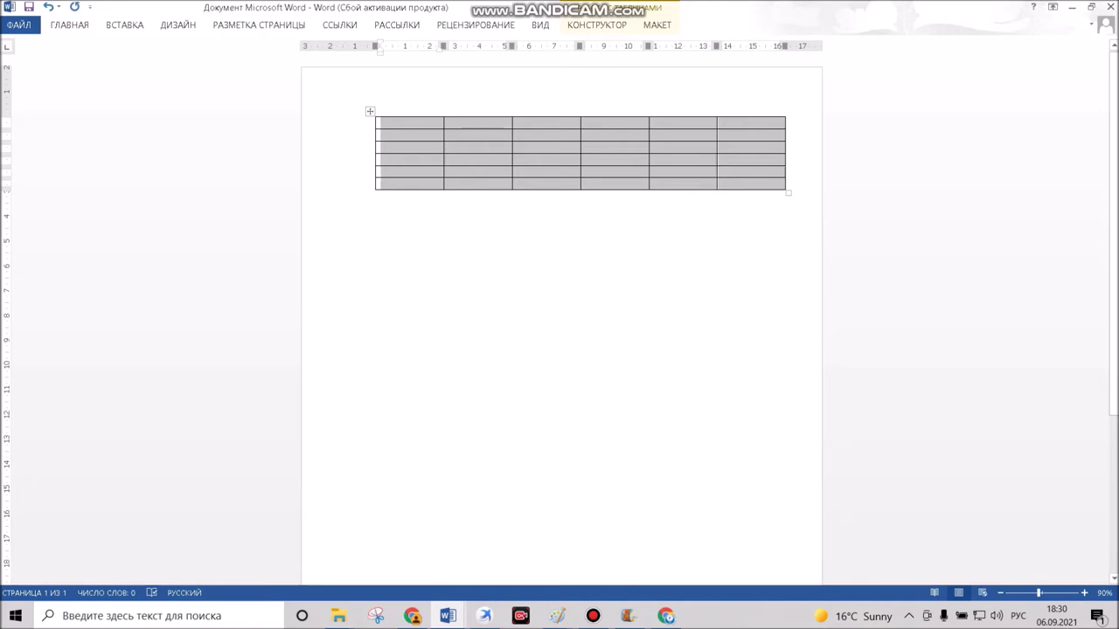
left_click(376, 195)
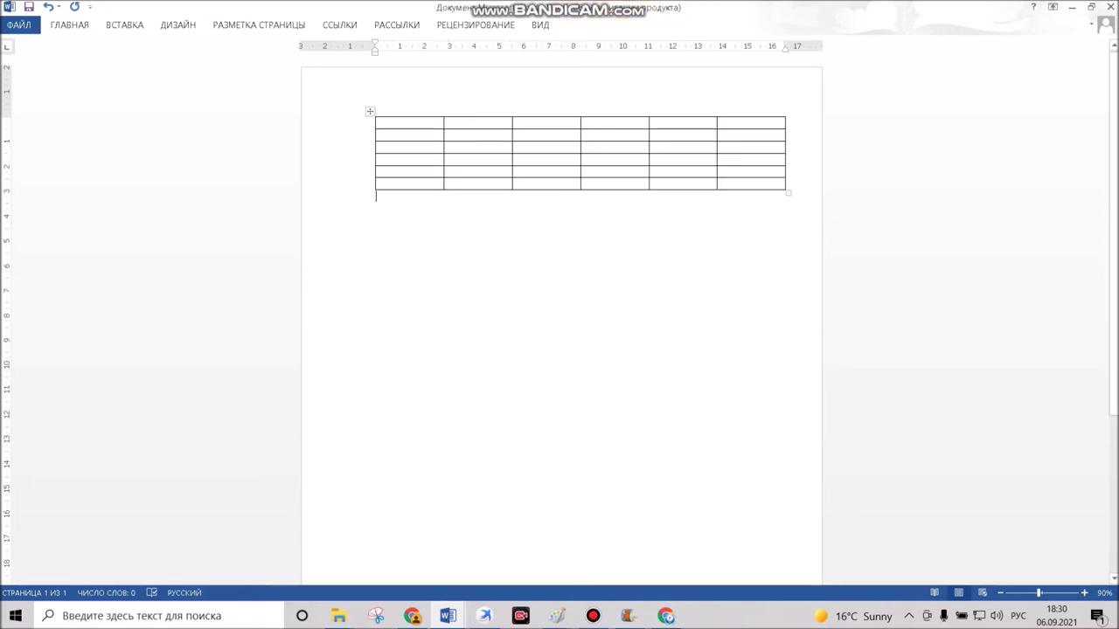
left_click(381, 123)
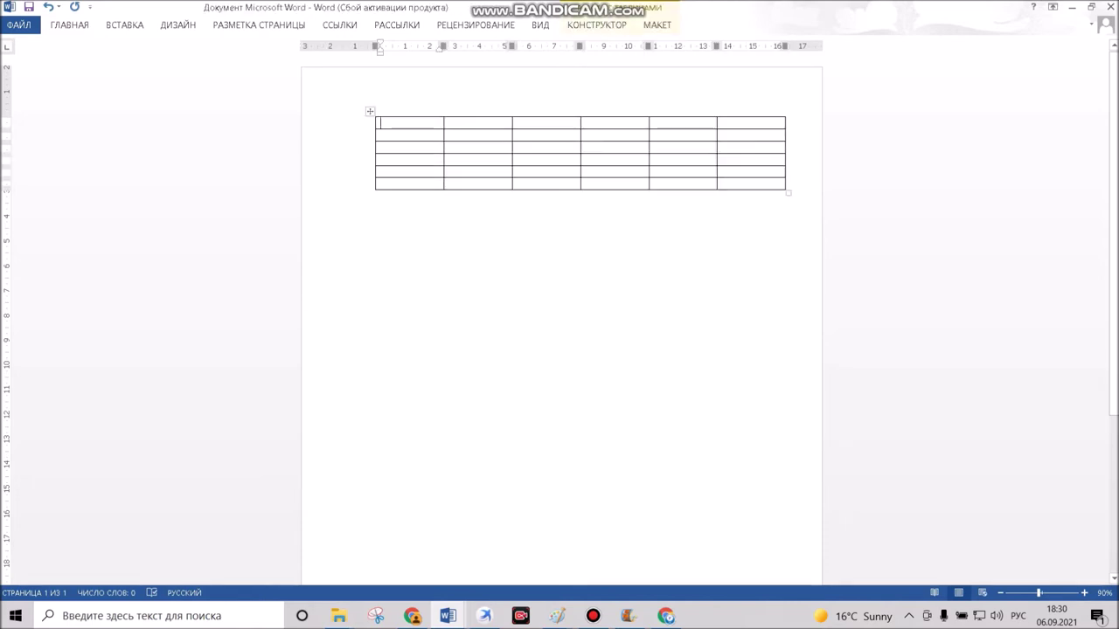
- Enter '№ п/п' in the first header cell after switching the keyboard input language
type("1")
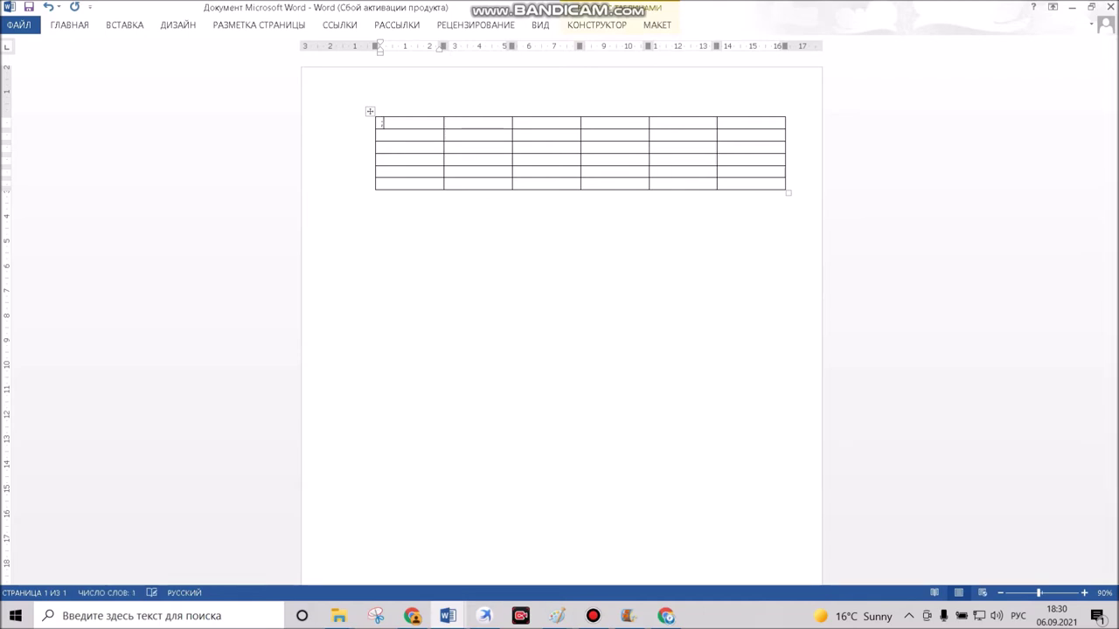
key("alt+shift")
key("BackSpace")
type("#")
left_click(371, 123)
key("alt+shift")
type("№ п/п")
- Type 'наименование' into the second and third header cells, keeping the third lowercase
key("Tab")
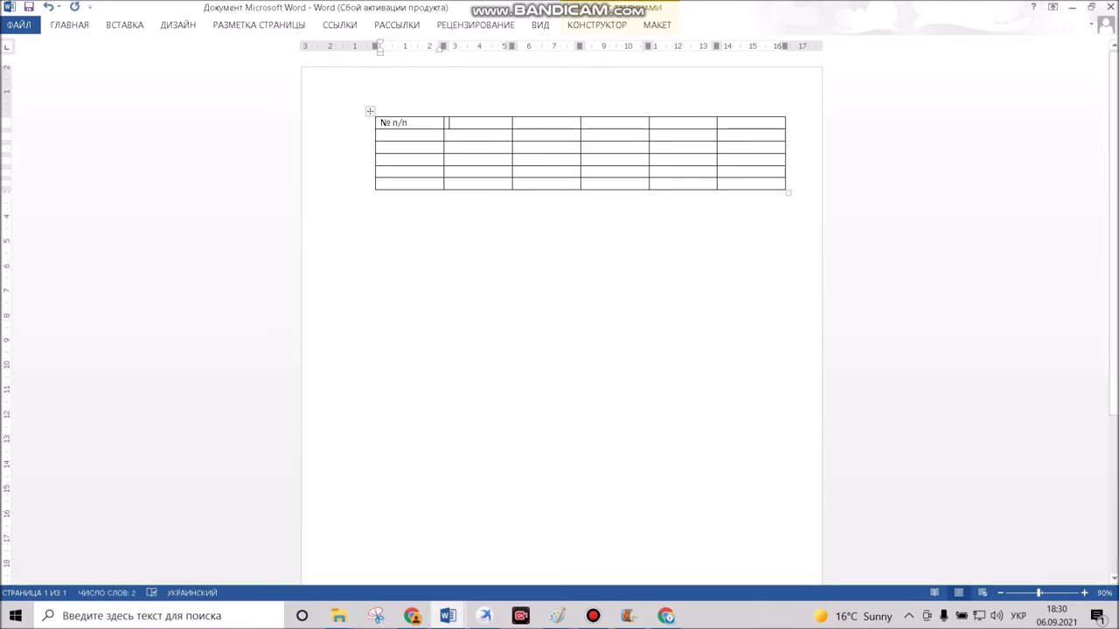
type("наименование")
left_click(547, 115)
left_click(533, 123)
type("наименование")
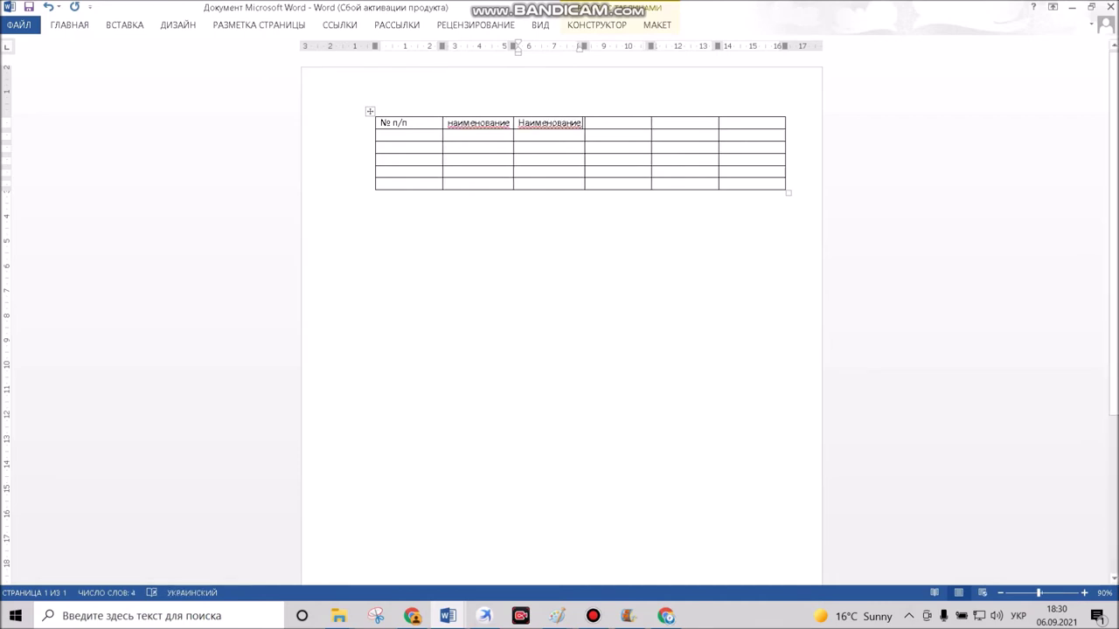
left_click_drag(519, 123, 518, 123)
type("н")
- Clear the spelling underline on 'наименование' with Пропустить все
left_click(579, 122)
right_click(579, 125)
key("Escape")
mouse_move(518, 122)
left_mouse_down()
mouse_move(580, 122)
mouse_move(519, 122)
left_mouse_up()
left_click(580, 123)
right_click(580, 128)
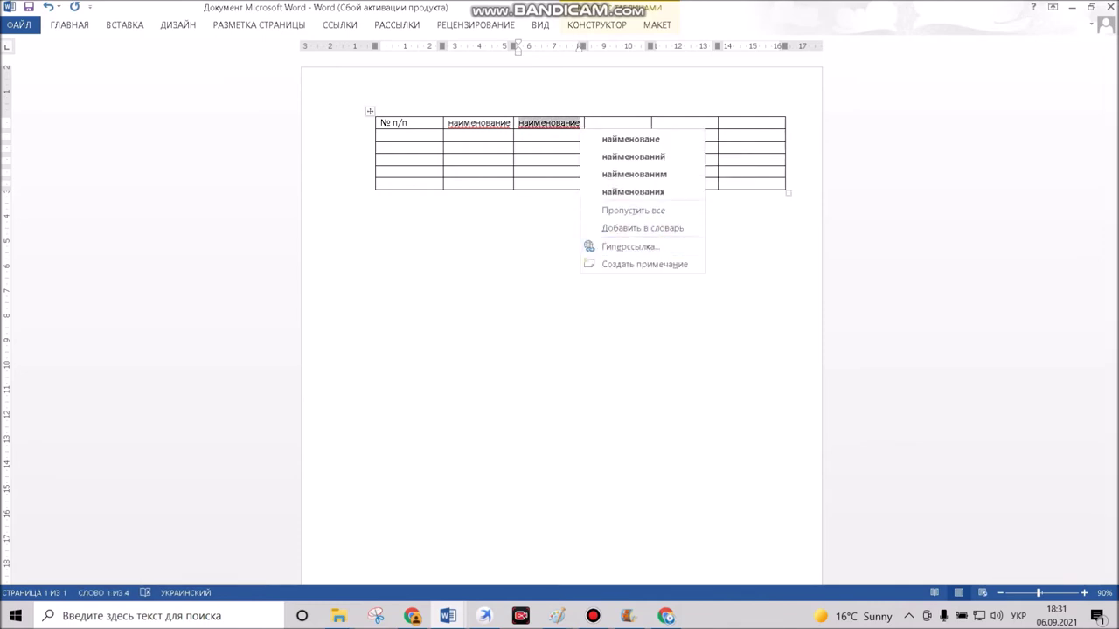
left_click(632, 210)
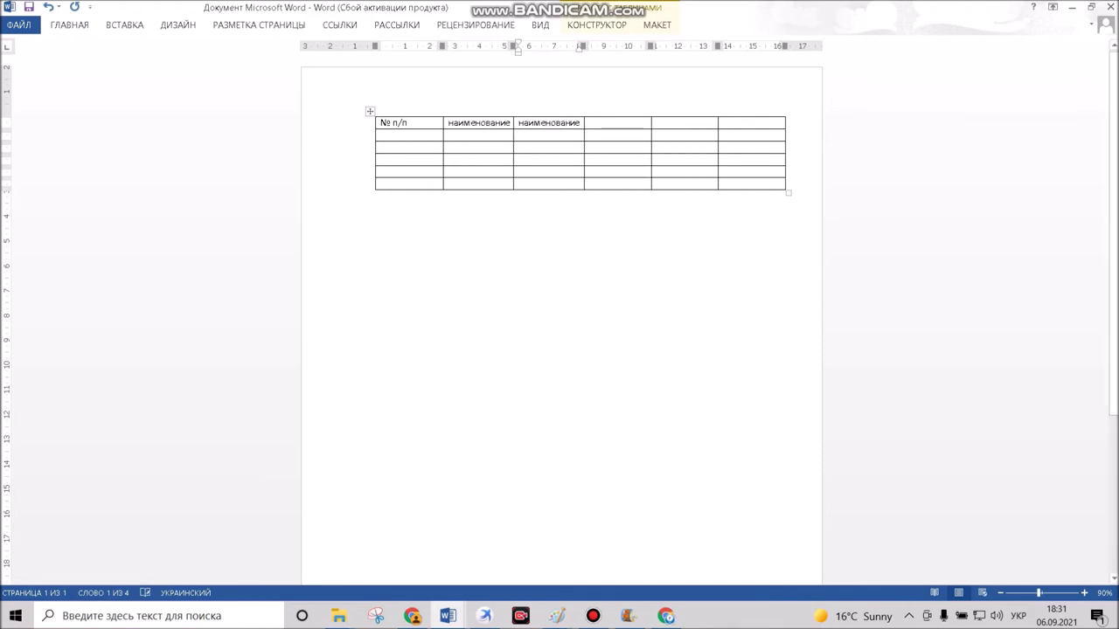
left_click_drag(580, 45, 576, 45)
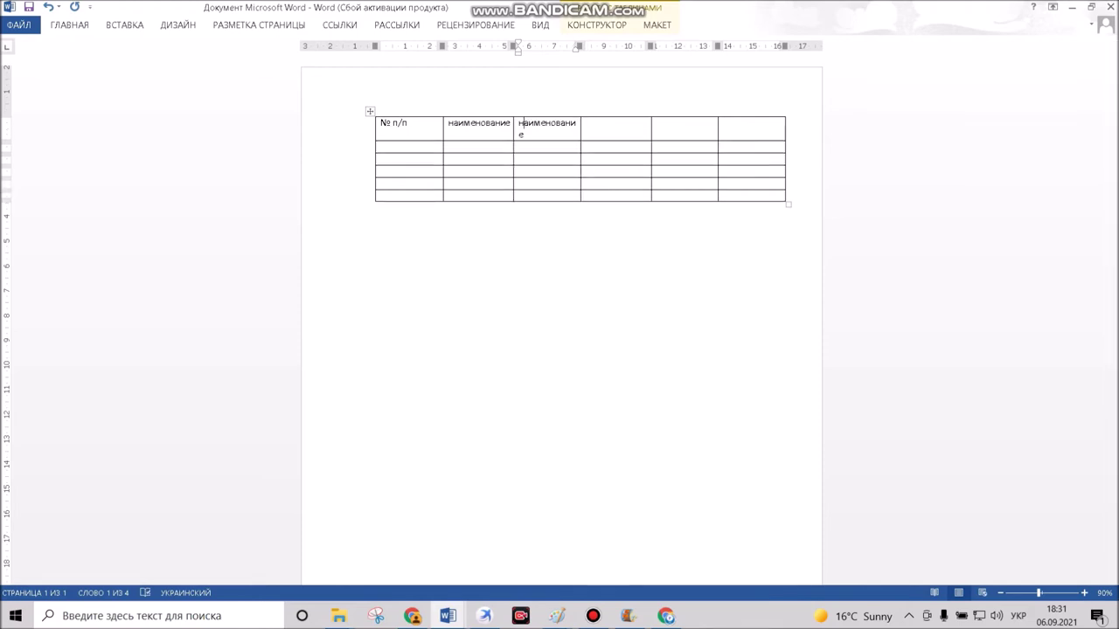
key("ctrl+z")
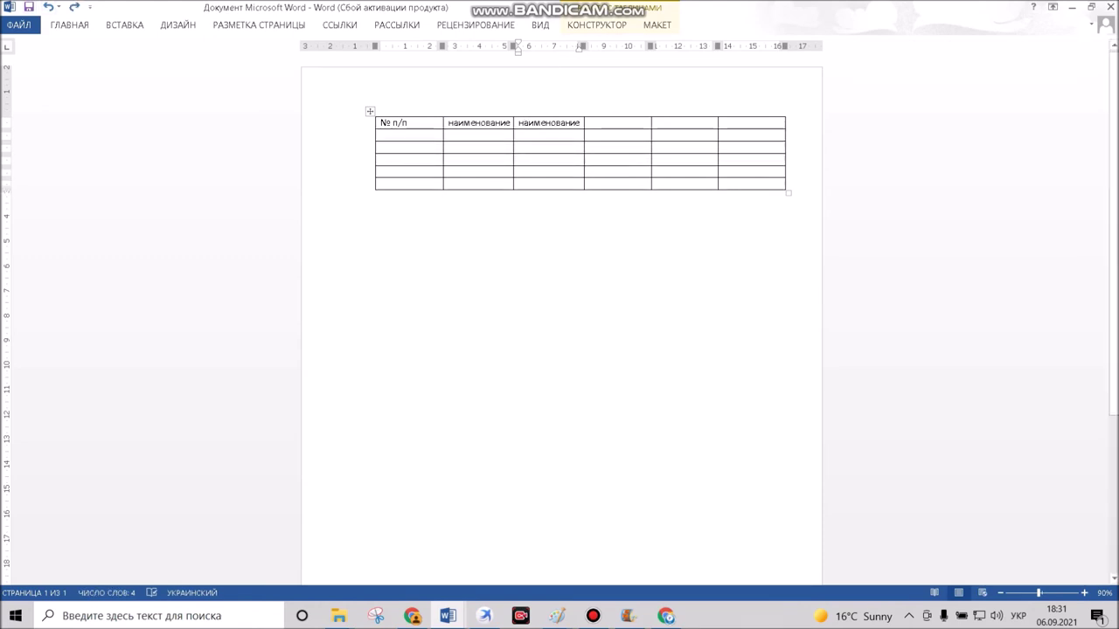
- Copy 'наименование' and paste it into the fourth, fifth and sixth header cells
mouse_move(517, 122)
left_mouse_down()
mouse_move(617, 123)
mouse_move(578, 123)
left_mouse_up()
right_click(569, 122)
key("Escape")
right_click(599, 126)
left_click(629, 190)
right_click(690, 127)
left_click(720, 191)
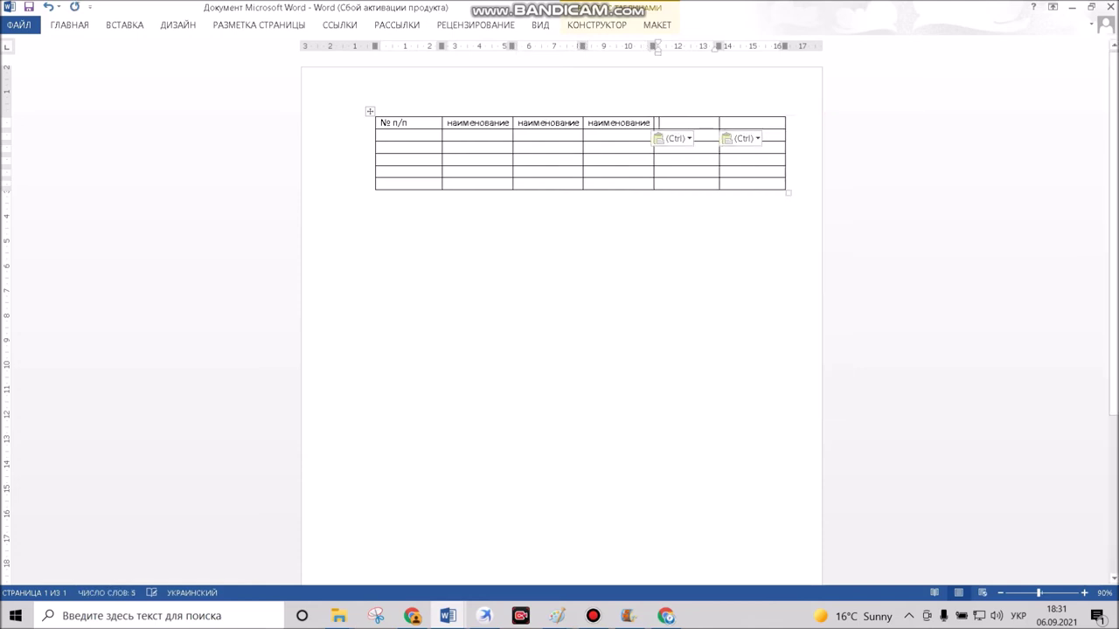
right_click(749, 127)
left_click(777, 189)
left_click(377, 196)
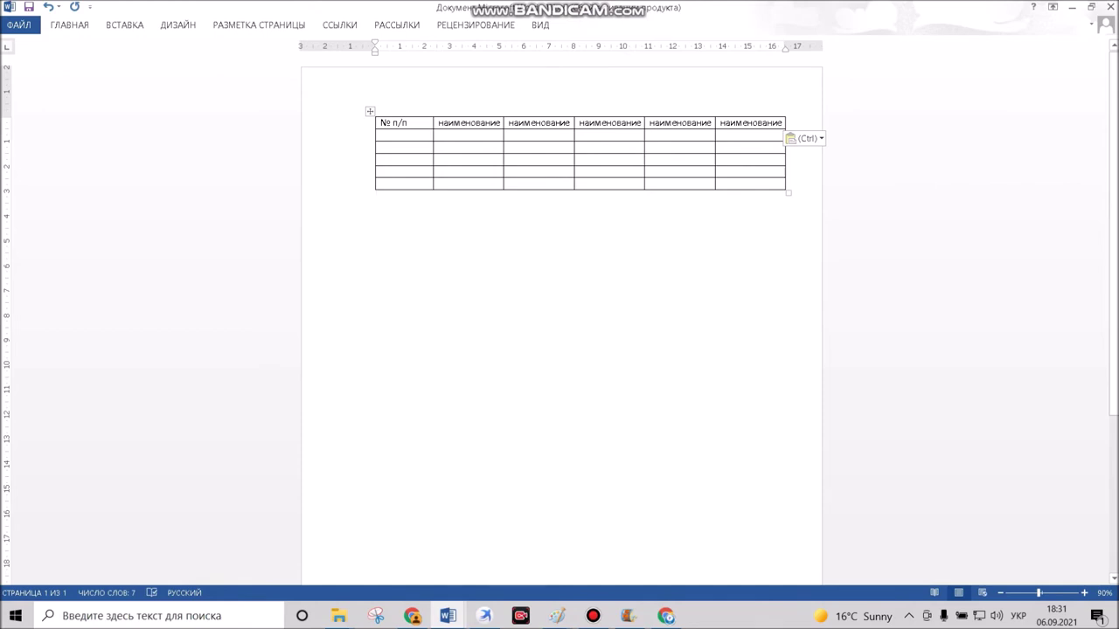
left_click(402, 136)
type("1")
key("Down")
type("2")
key("Down")
type("3")
key("Down")
type("4")
key("Down")
key("5")
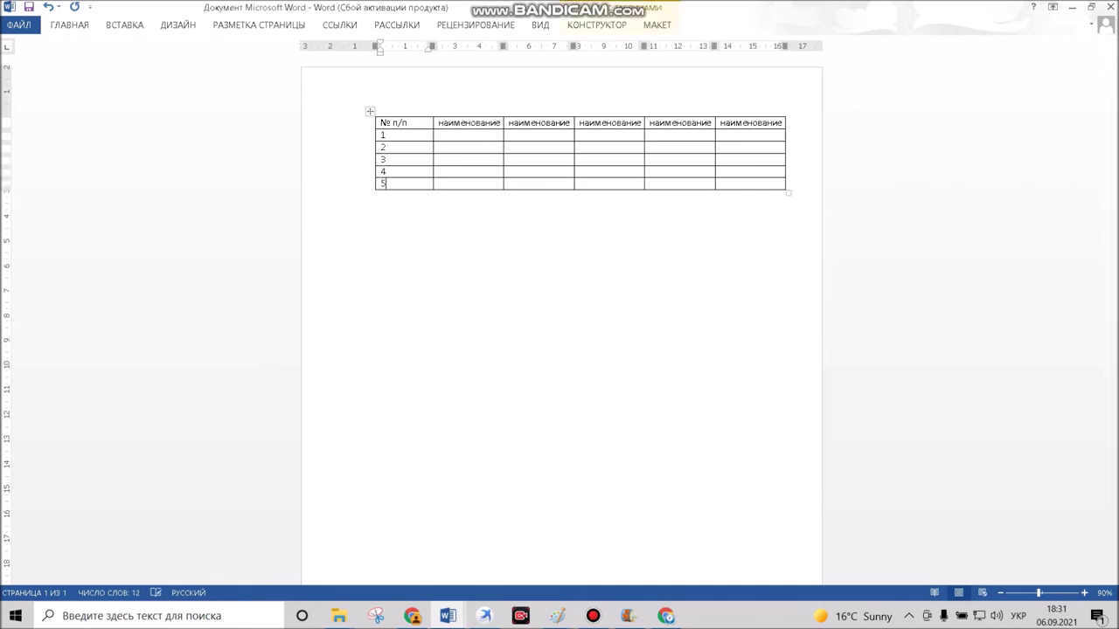
key("Down")
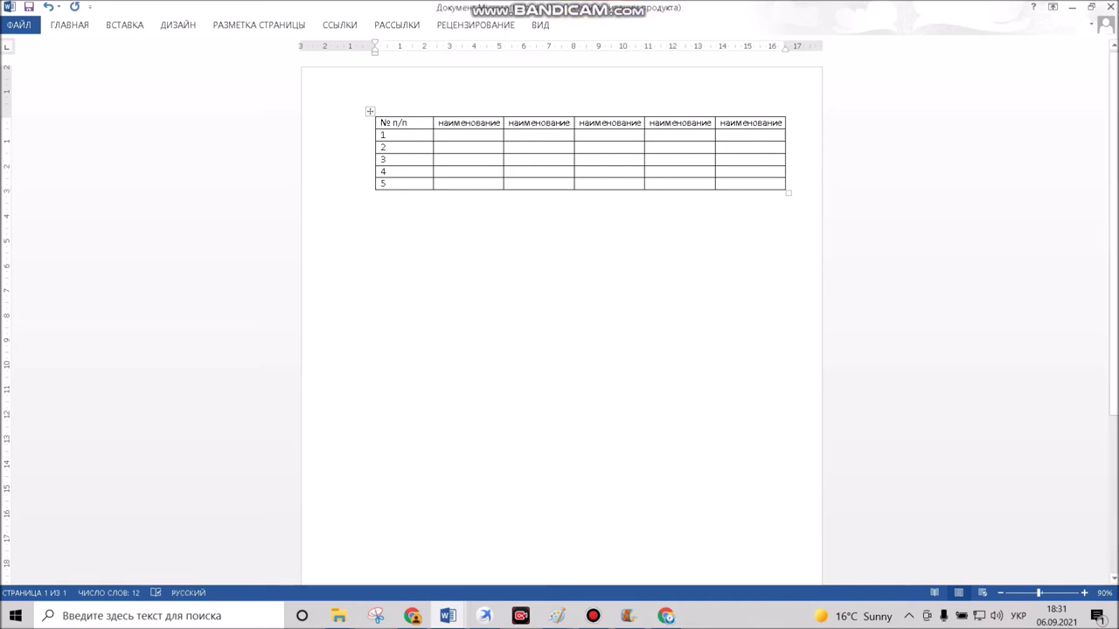
left_click(124, 25)
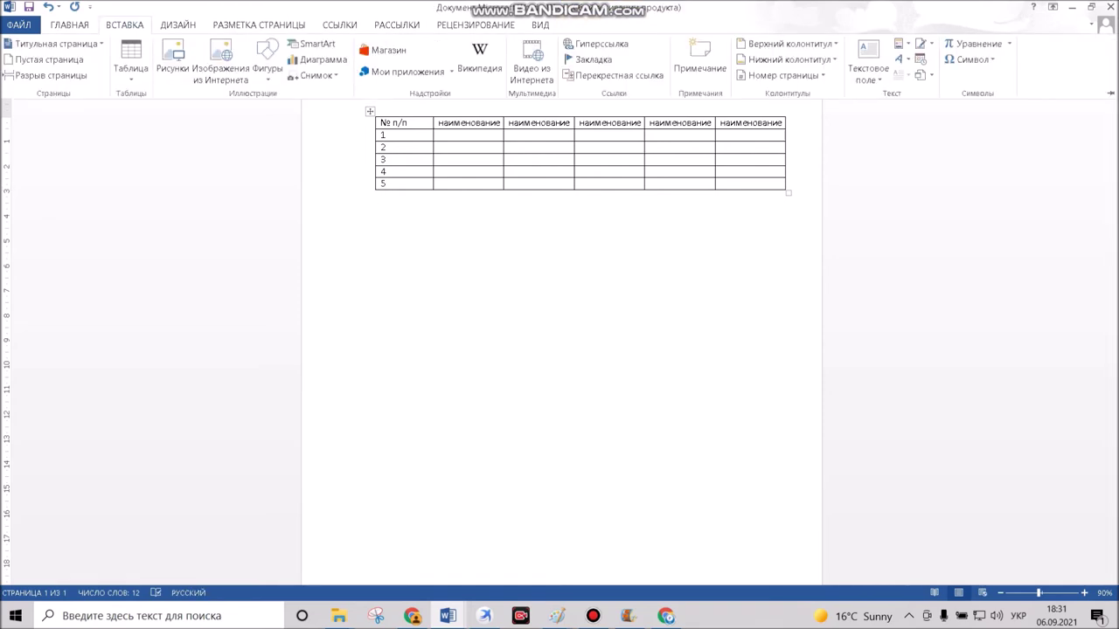
key("Escape")
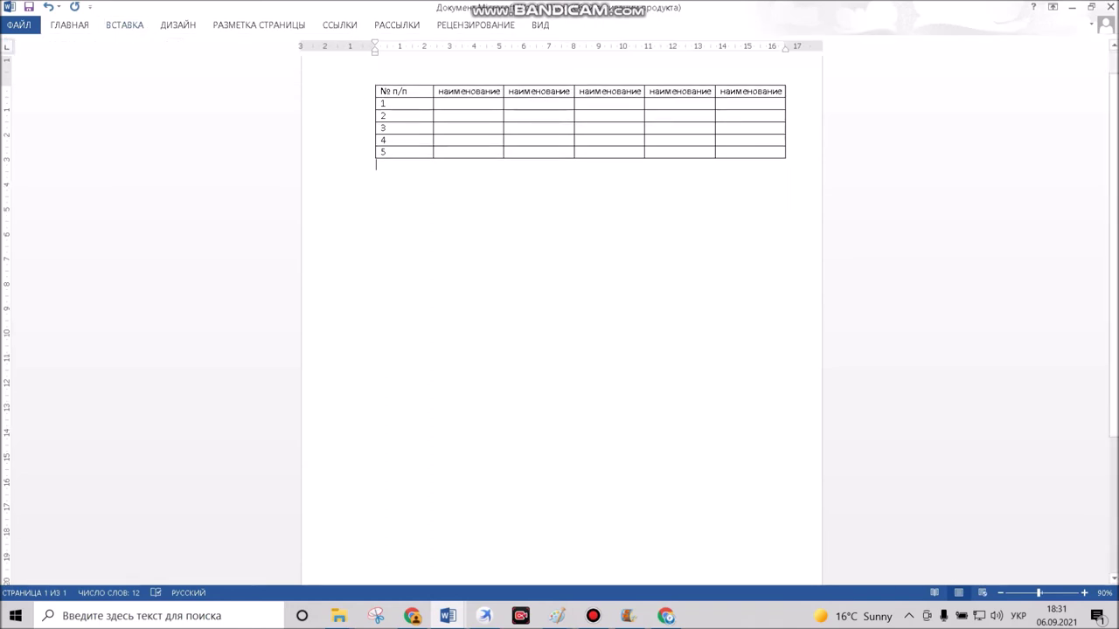
left_click_drag(402, 122, 769, 184)
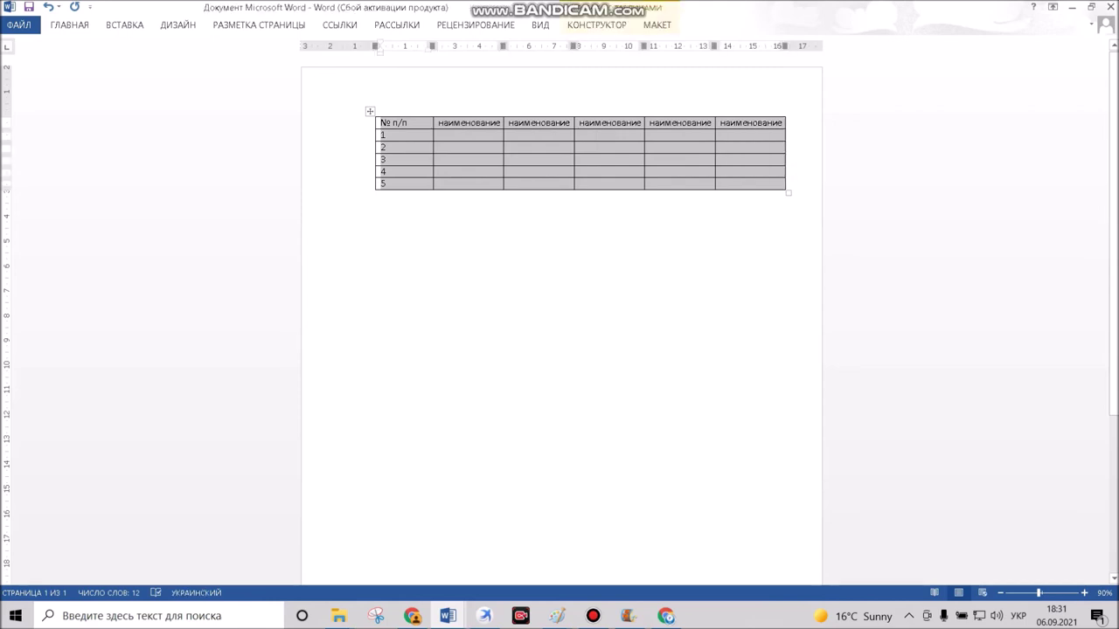
- Add an empty line beneath the header text to make the header row taller
left_click(411, 124)
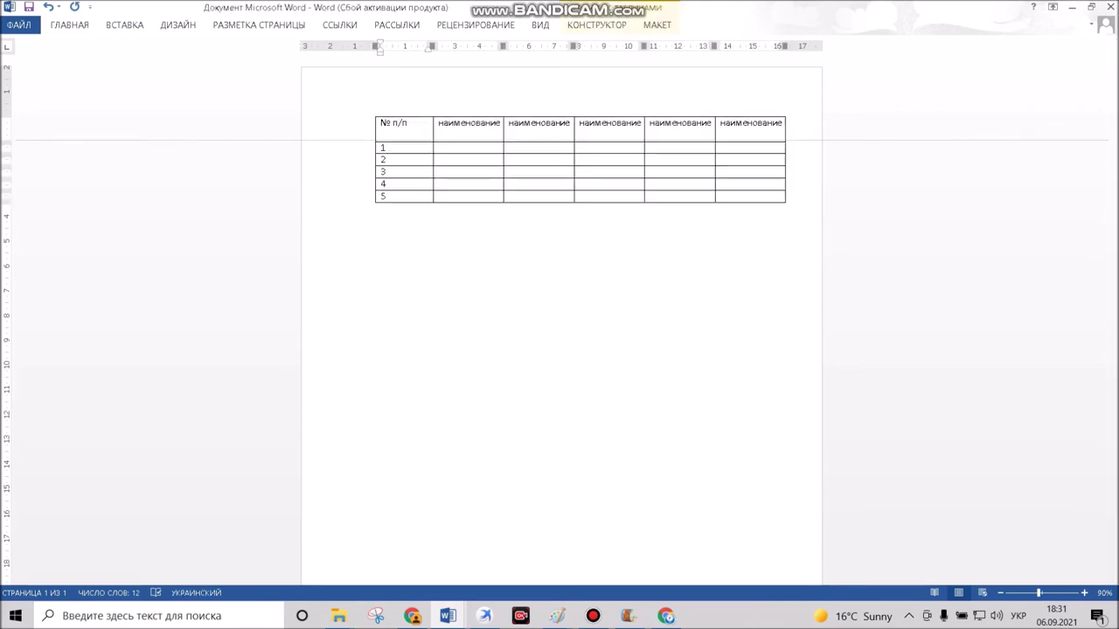
key("Return")
left_click(371, 111)
left_click(559, 350)
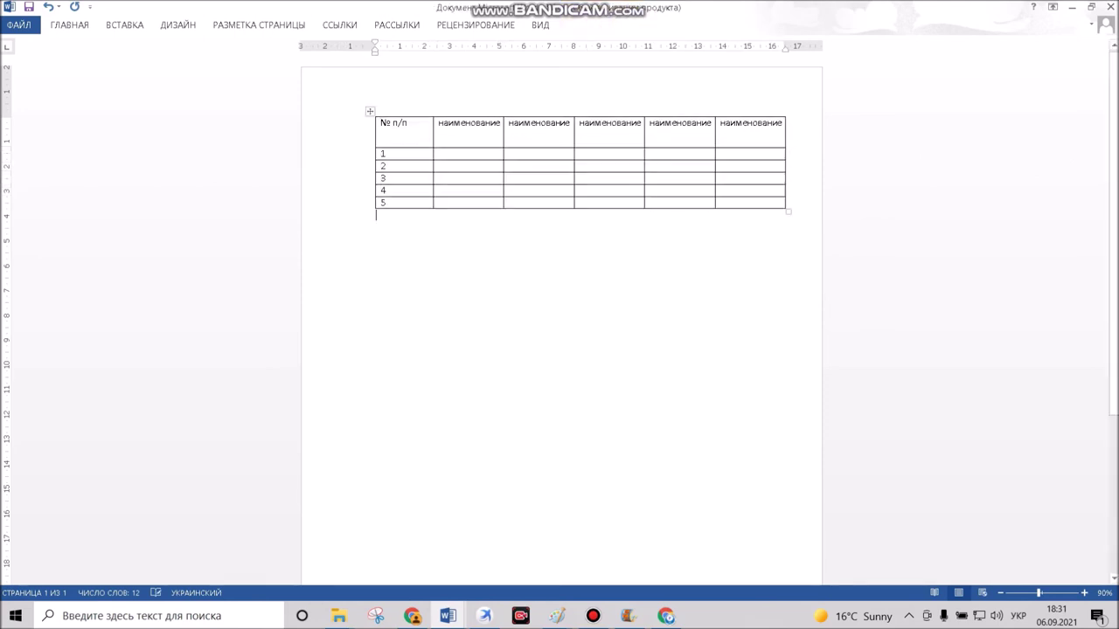
key("ctrl+a")
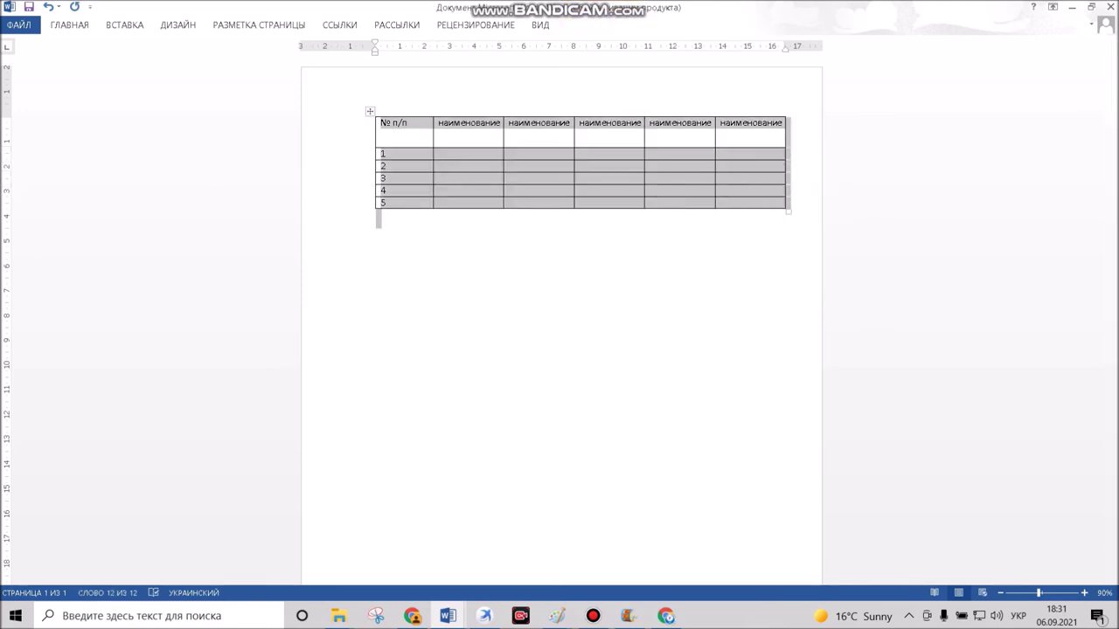
- Select the table from the header row through row 4
left_click(540, 24)
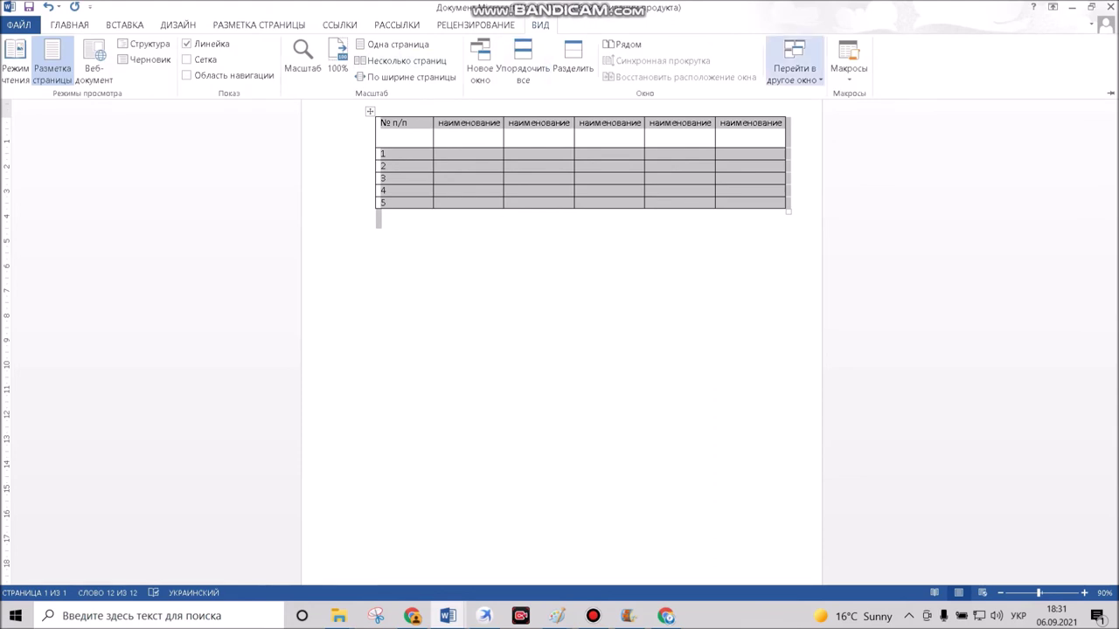
left_click(472, 166)
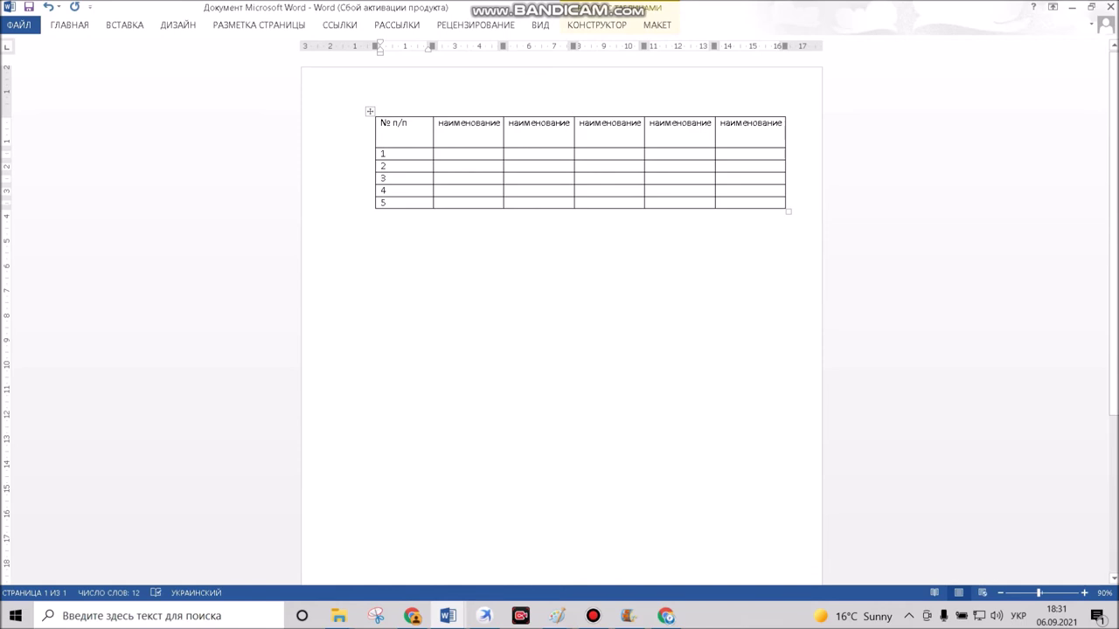
left_click_drag(381, 123, 790, 218)
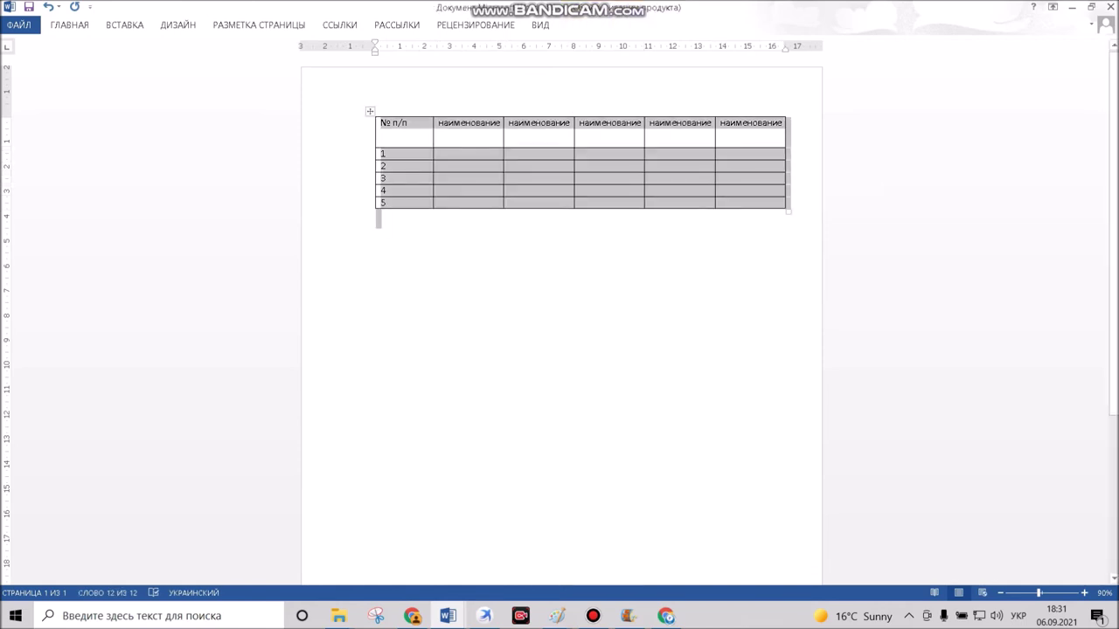
left_click_drag(389, 122, 749, 190)
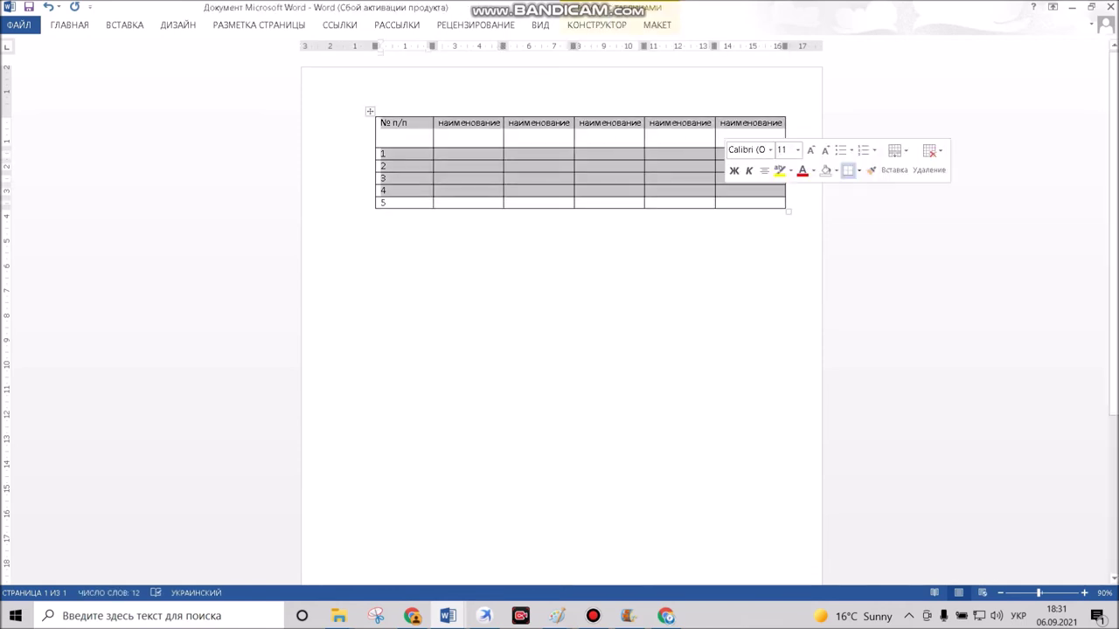
left_click(657, 24)
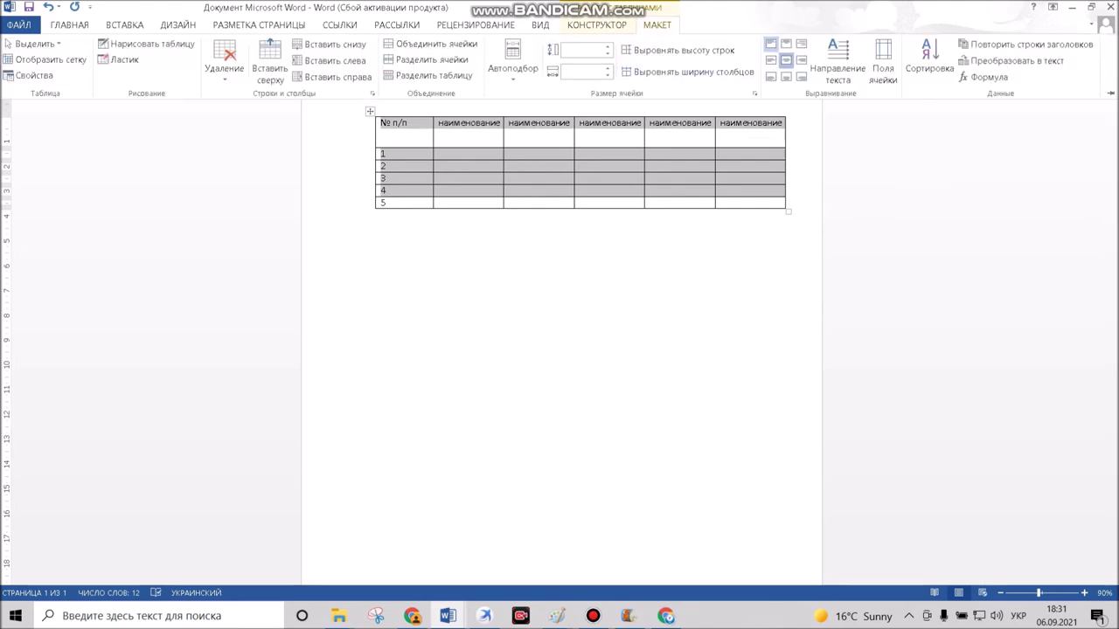
- Center the headings and row numbers 1–4 with Align Center on the МАКЕТ tab
left_click(785, 60)
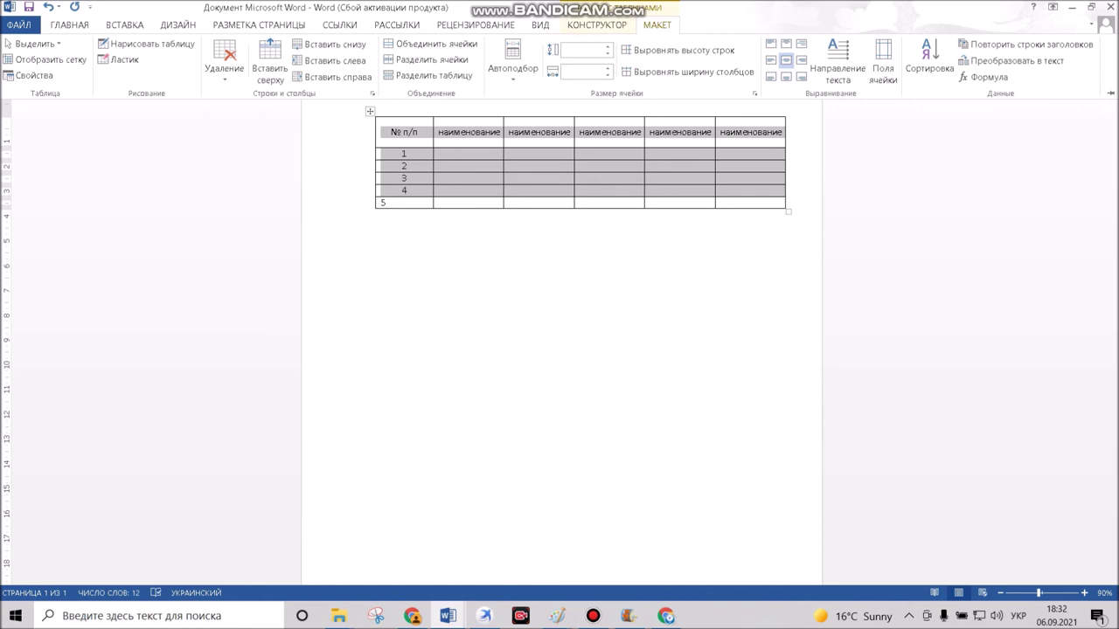
left_click(418, 131)
left_click_drag(417, 132, 784, 202)
left_click(376, 215)
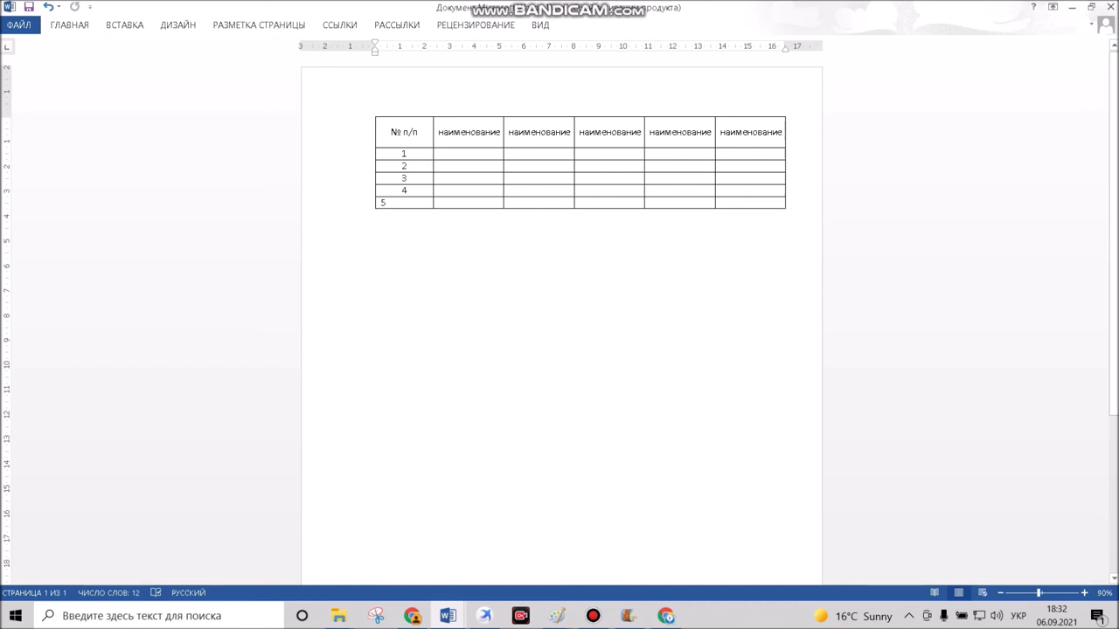
- Delete the entire row 5 of the table via Удалить ячейки
key("Up")
key("shift+Right")
key("shift+F10")
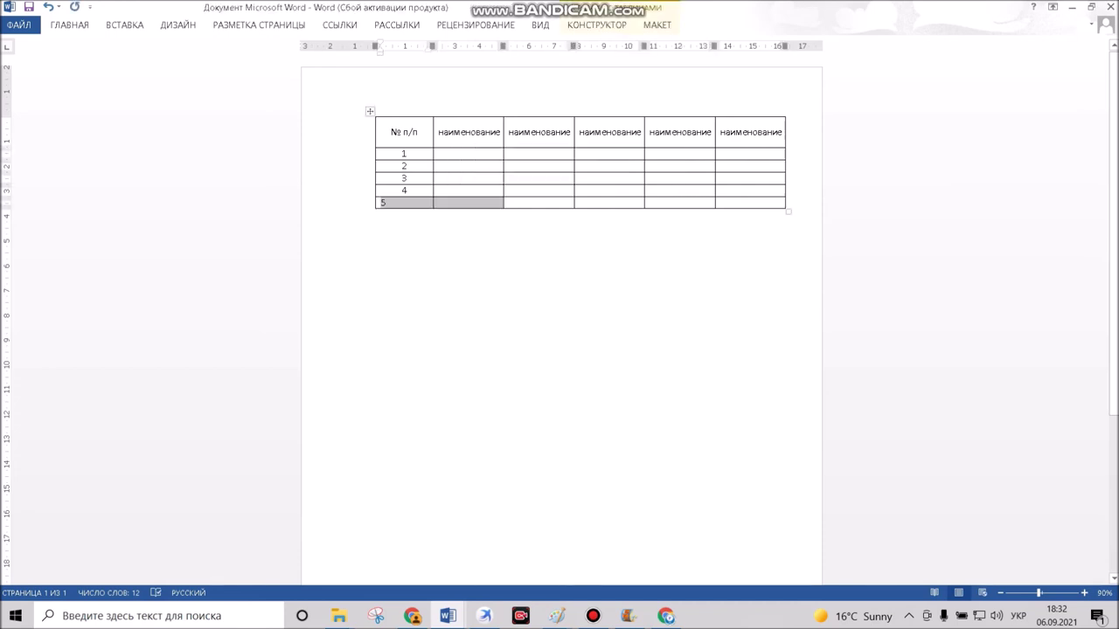
key("Cyrillic_u")
key("Return")
key("Down")
key("Down")
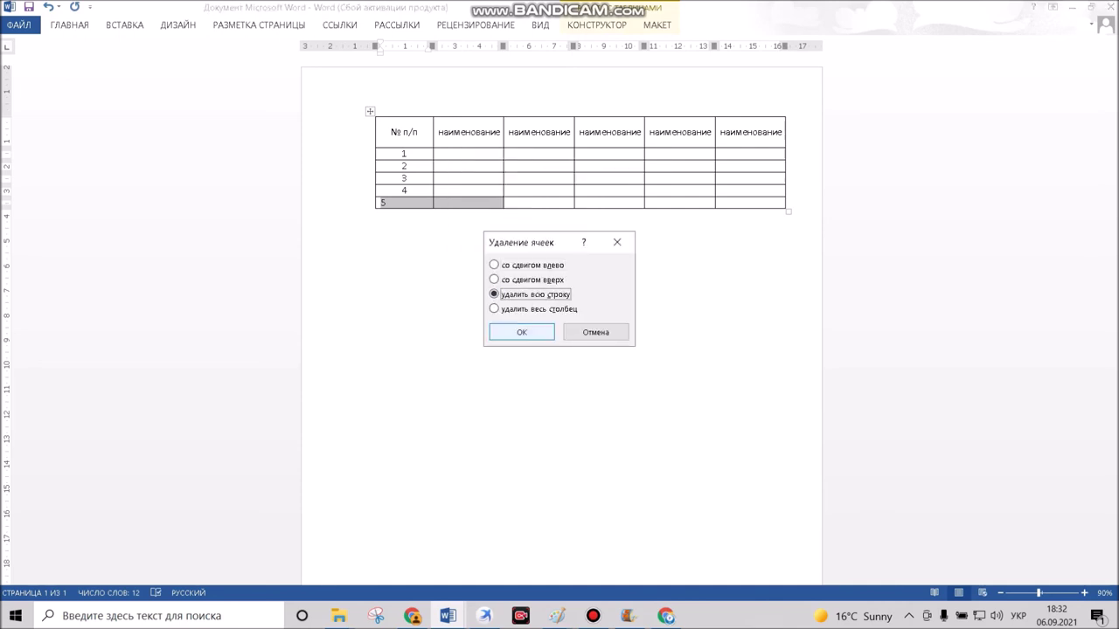
key("Return")
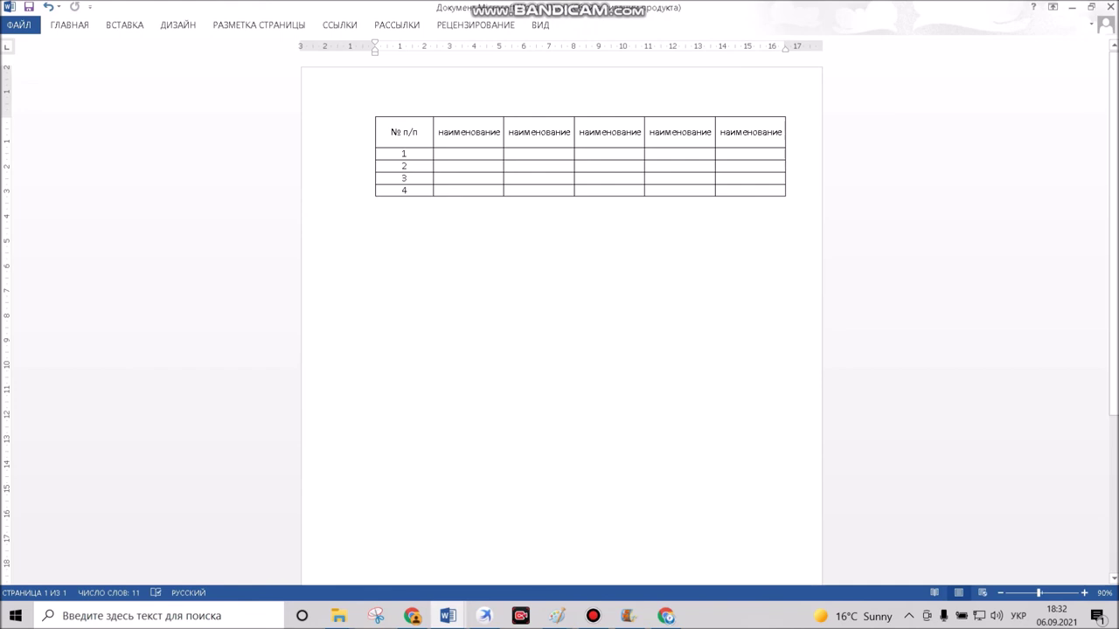
scroll(560, 315, "down", 1)
scroll(559, 315, "up", 1)
- Delete row 4 so the table ends at row 3, then reopen Bandicam from the system tray
left_click(403, 189)
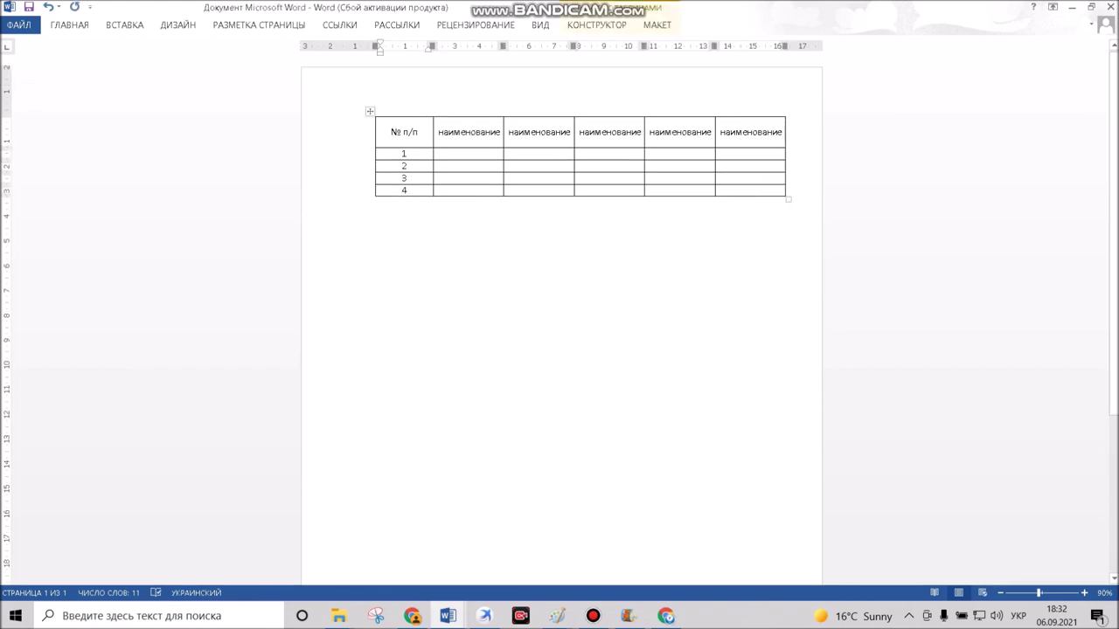
left_click_drag(384, 190, 542, 190)
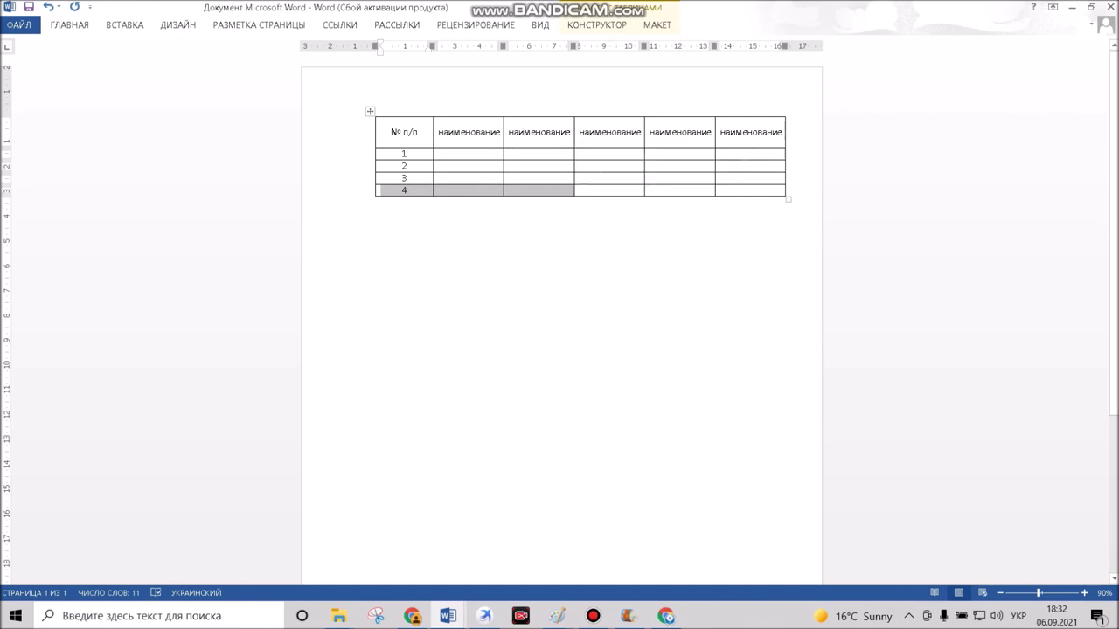
right_click(428, 187)
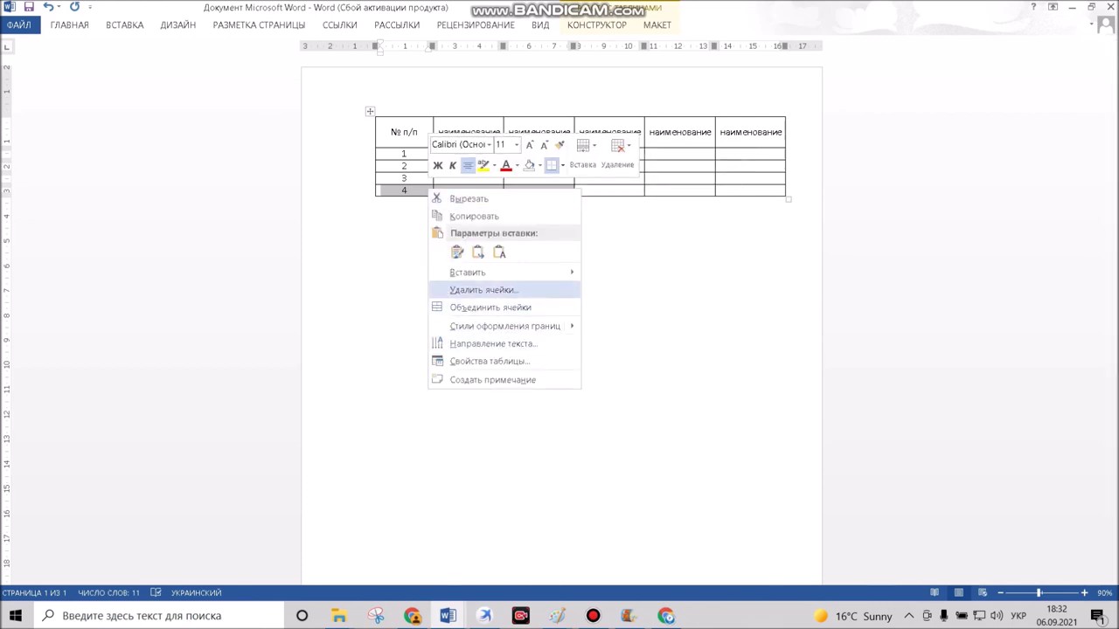
key("Return")
left_click(494, 294)
left_click(521, 332)
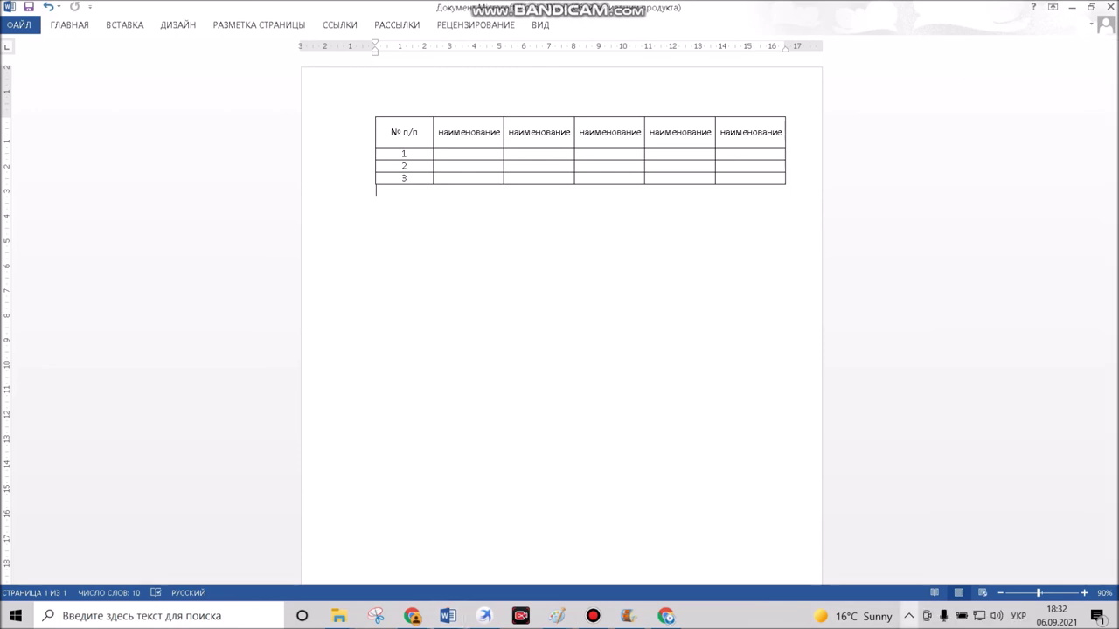
left_click(909, 615)
left_click(908, 587)
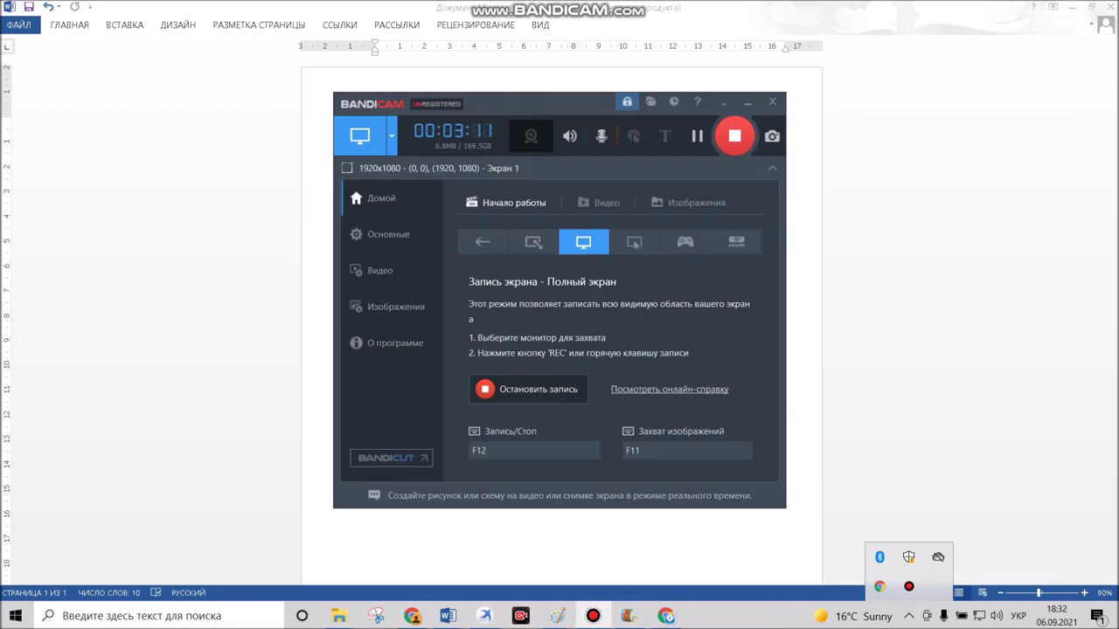